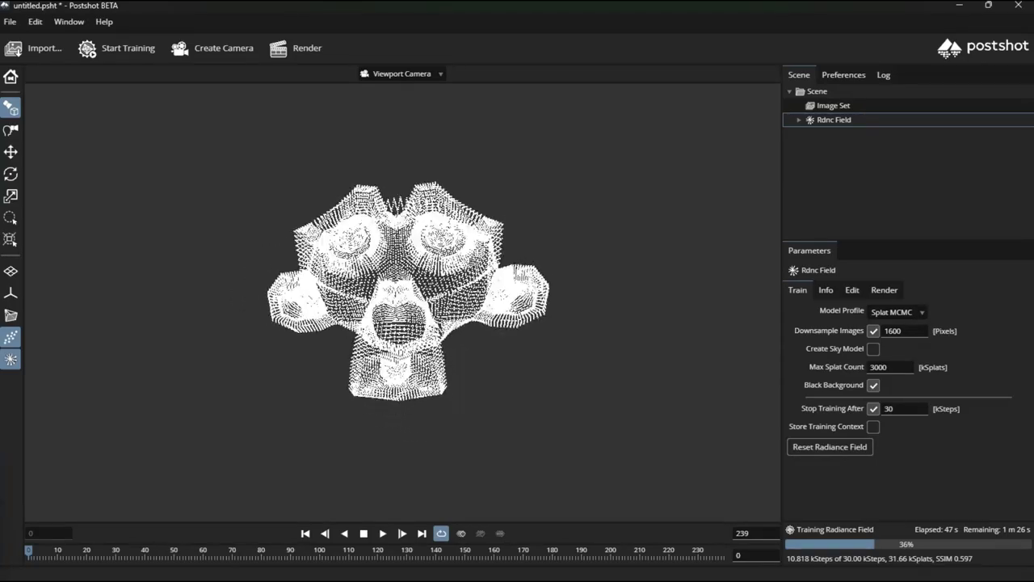
Examine the white monkey-head point cloud, and compare it with the coloured point cloud in the other project window from several angles
{"action": "left_click_drag", "start_coordinate": [505, 222], "coordinate": [499, 271]}
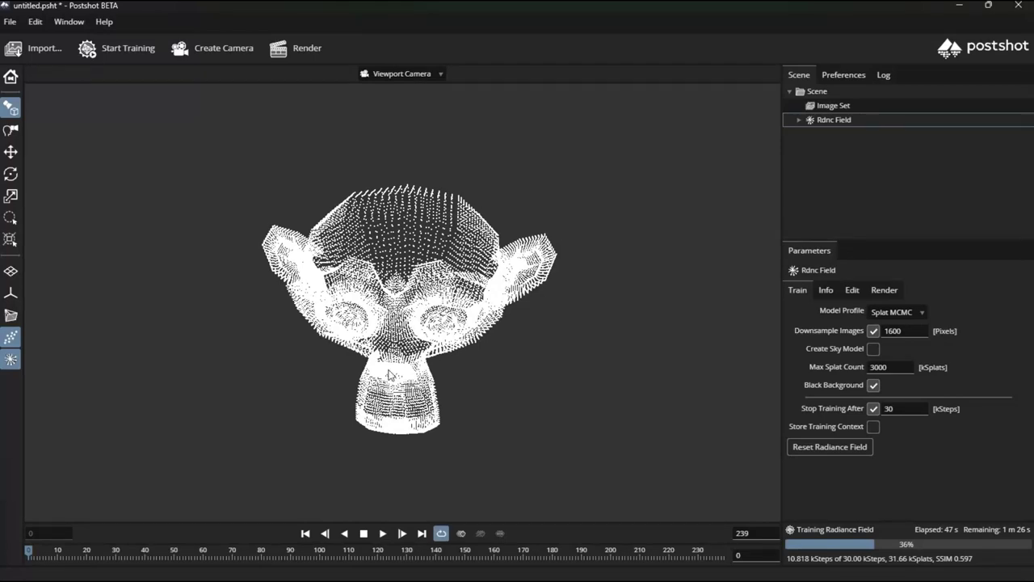
{"action": "left_click_drag", "start_coordinate": [390, 375], "coordinate": [497, 373]}
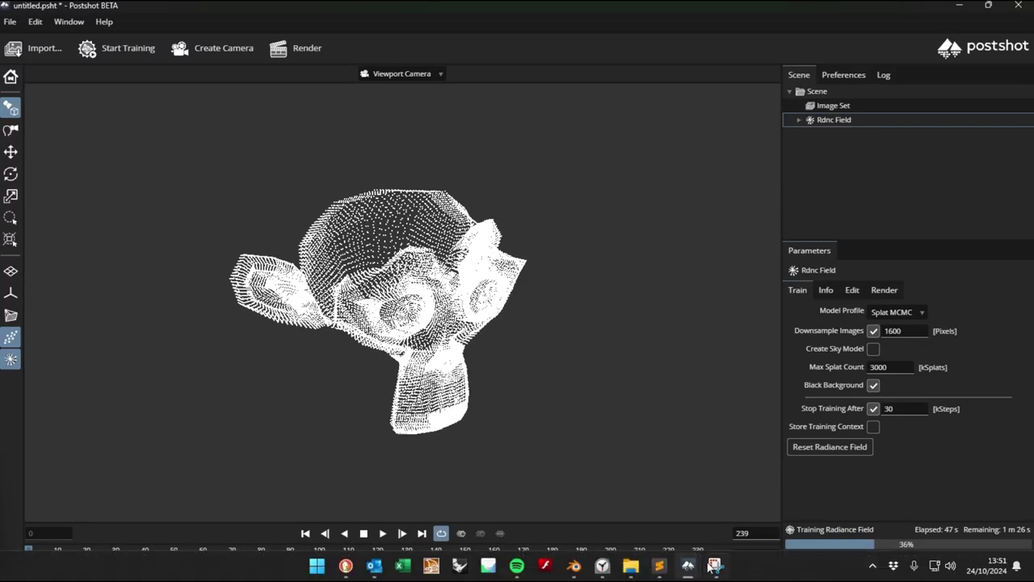
{"action": "mouse_move", "coordinate": [687, 577]}
{"action": "left_click", "coordinate": [622, 506]}
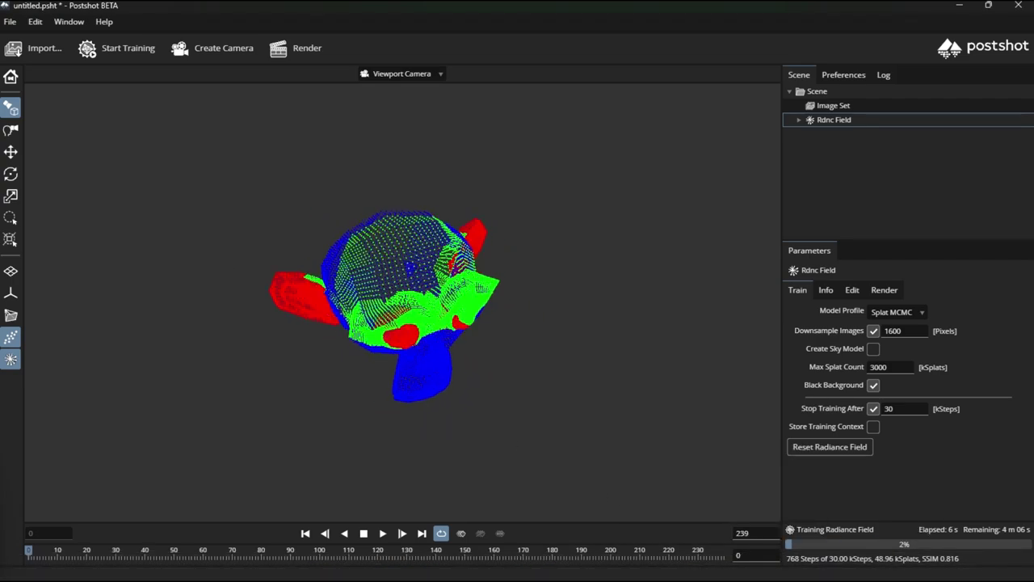
{"action": "left_click_drag", "start_coordinate": [378, 153], "coordinate": [421, 203]}
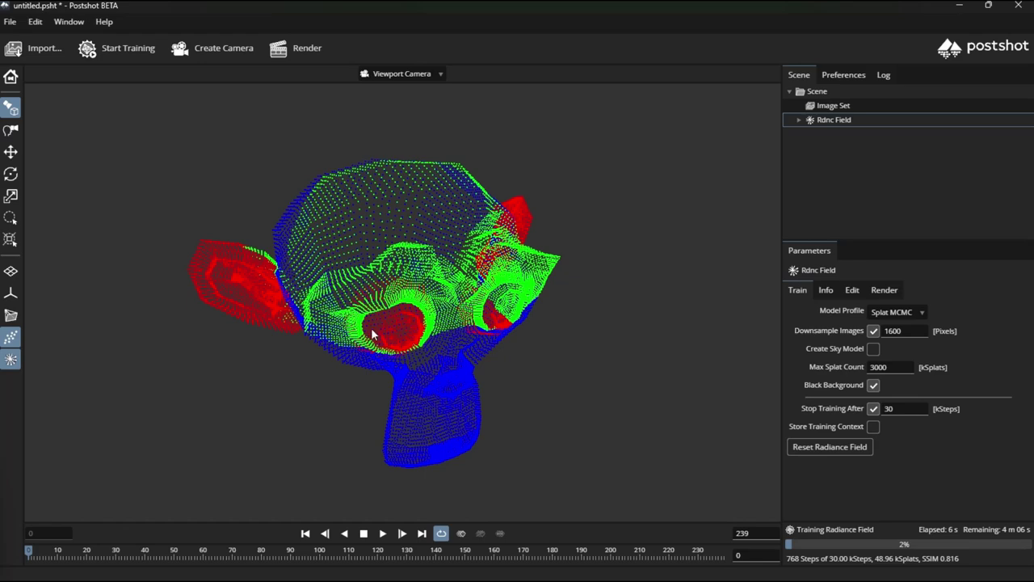
{"action": "left_click_drag", "start_coordinate": [409, 342], "coordinate": [413, 309]}
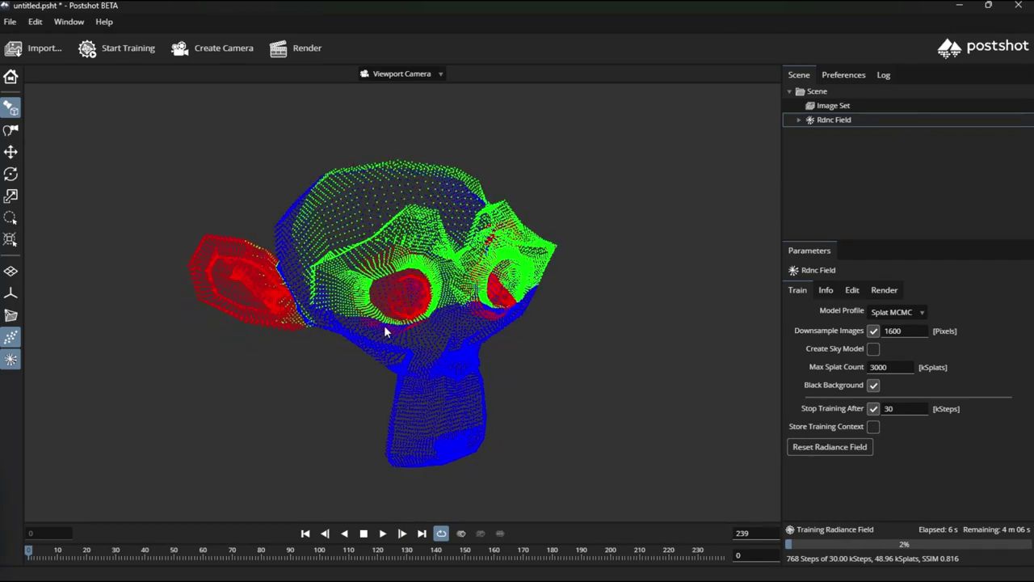
{"action": "left_click_drag", "start_coordinate": [549, 346], "coordinate": [430, 314]}
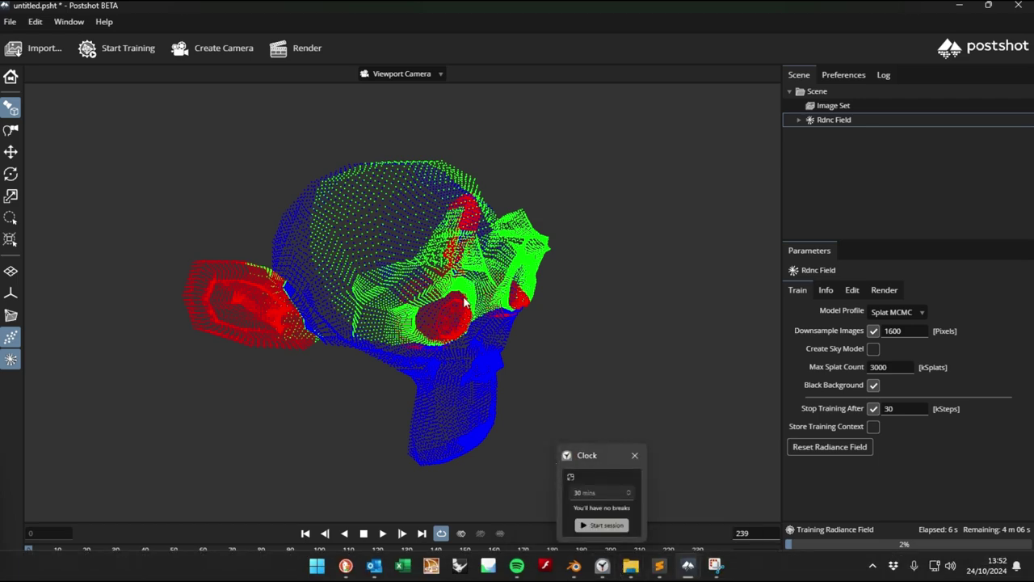
{"action": "left_click_drag", "start_coordinate": [465, 302], "coordinate": [380, 282]}
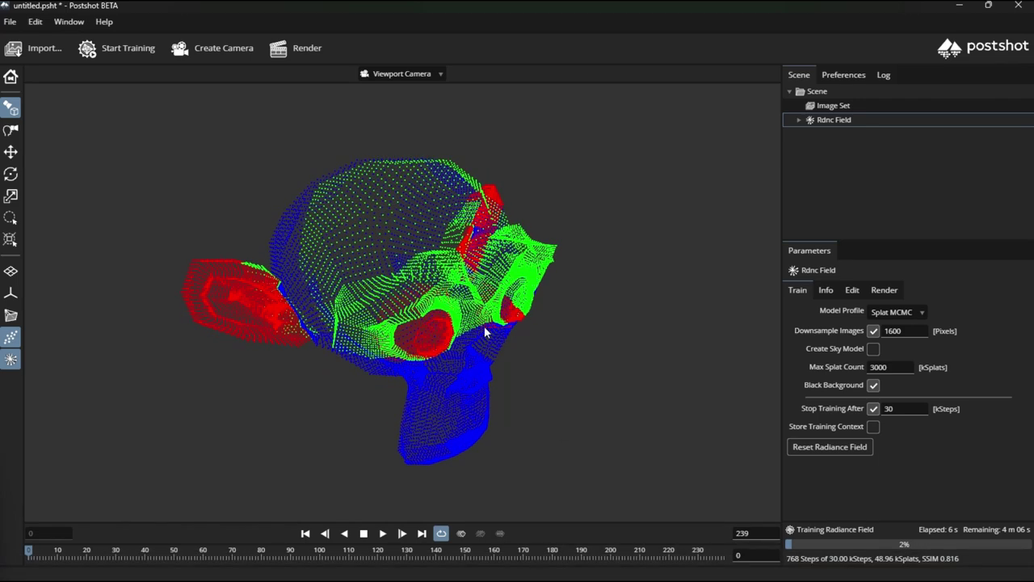
{"action": "left_click_drag", "start_coordinate": [297, 255], "coordinate": [379, 302]}
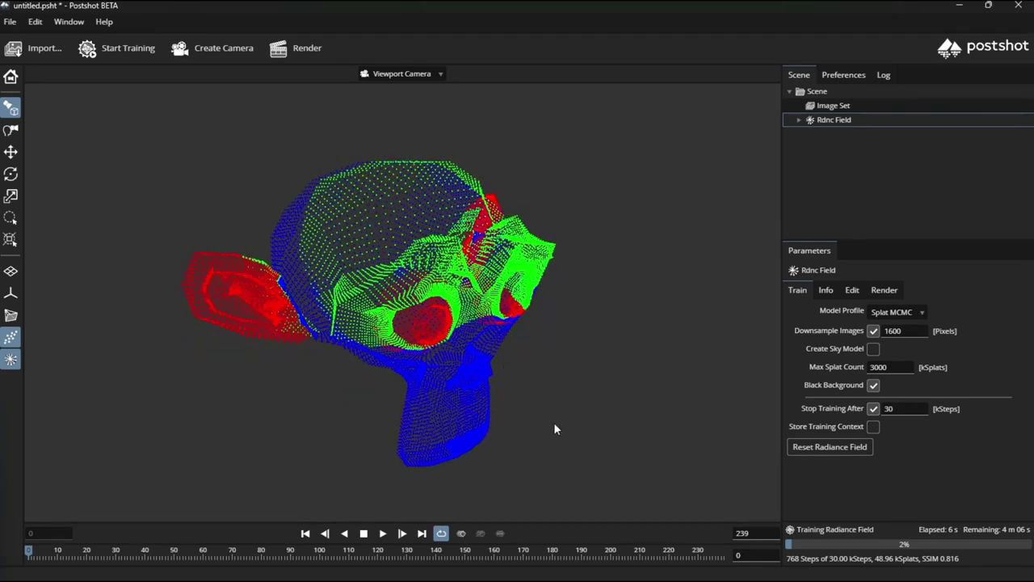
Return to the white point cloud's project window and look over its source images in the Desktop render folder
{"action": "mouse_move", "coordinate": [651, 576]}
{"action": "mouse_move", "coordinate": [687, 574]}
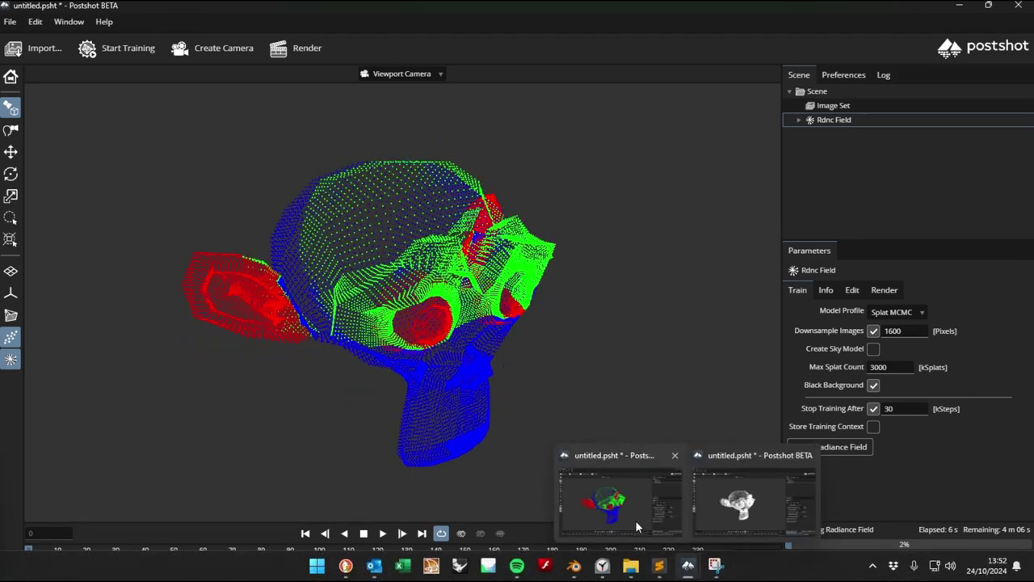
{"action": "mouse_move", "coordinate": [702, 509]}
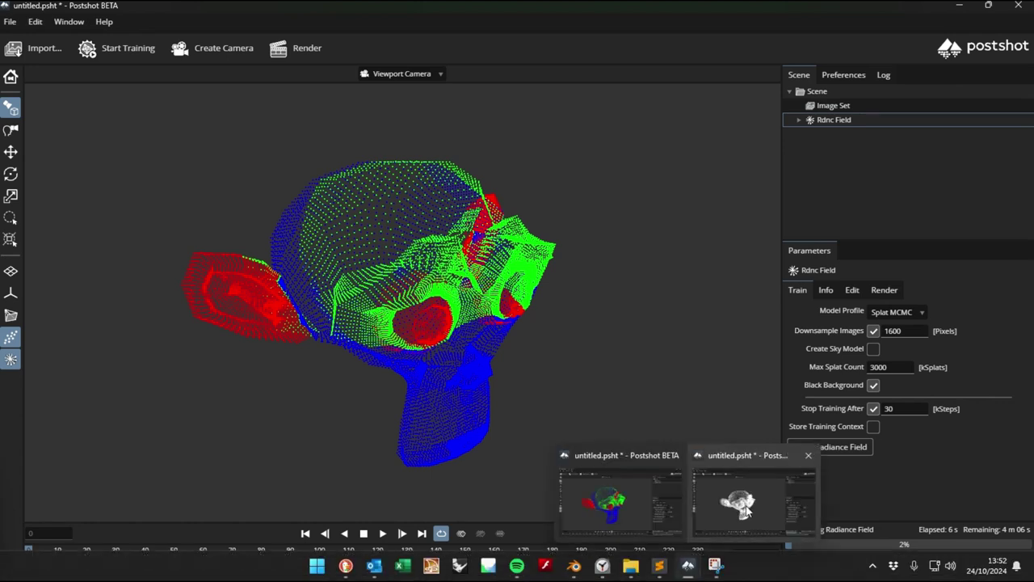
{"action": "left_click", "coordinate": [732, 506]}
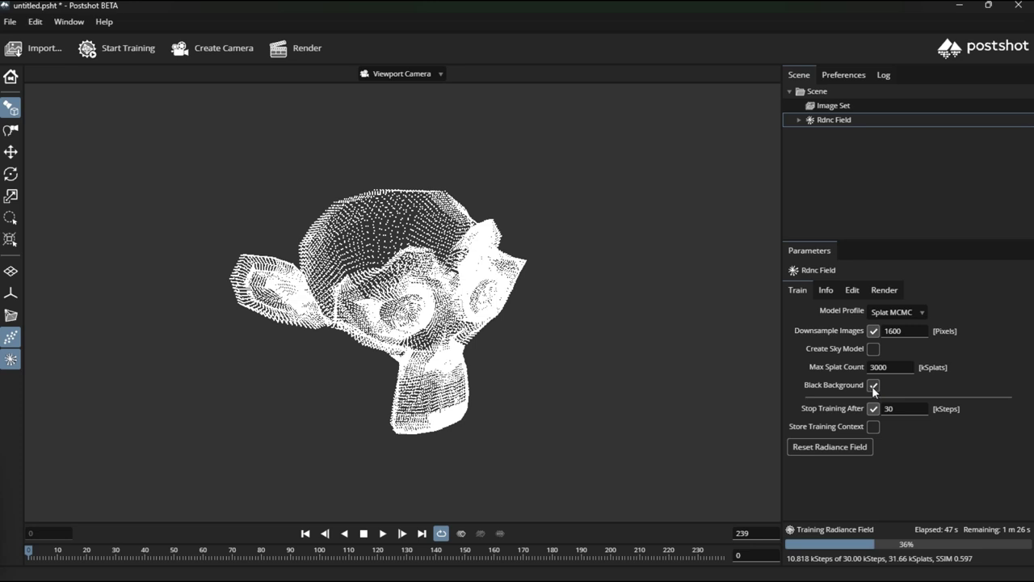
{"action": "left_click", "coordinate": [396, 73]}
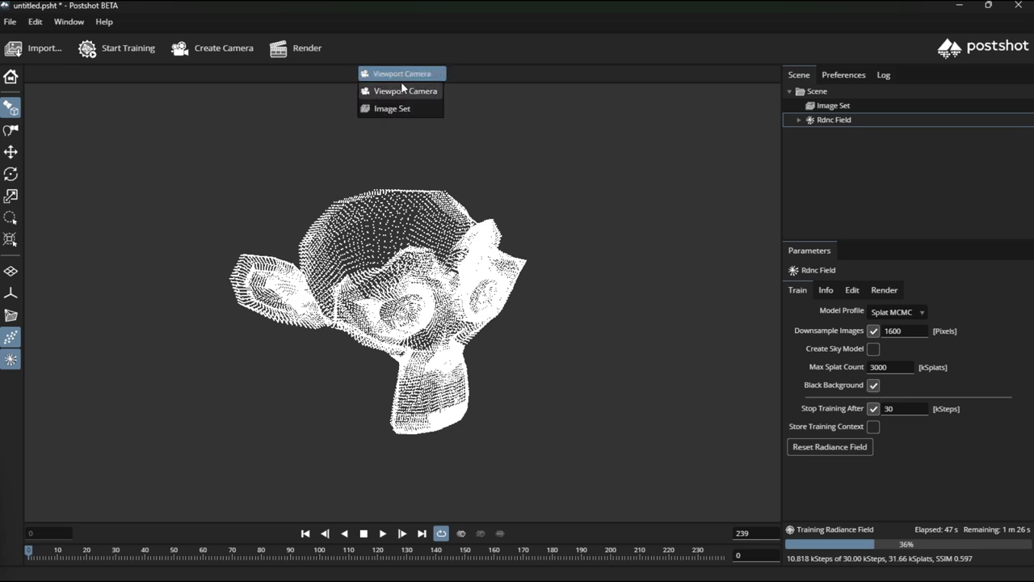
{"action": "left_click", "coordinate": [506, 69]}
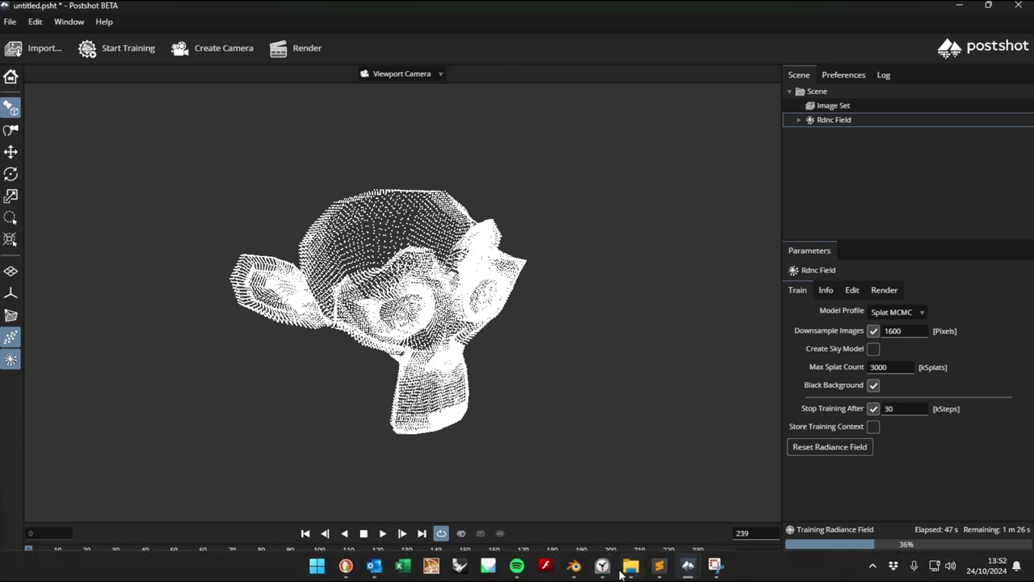
{"action": "left_click", "coordinate": [566, 501]}
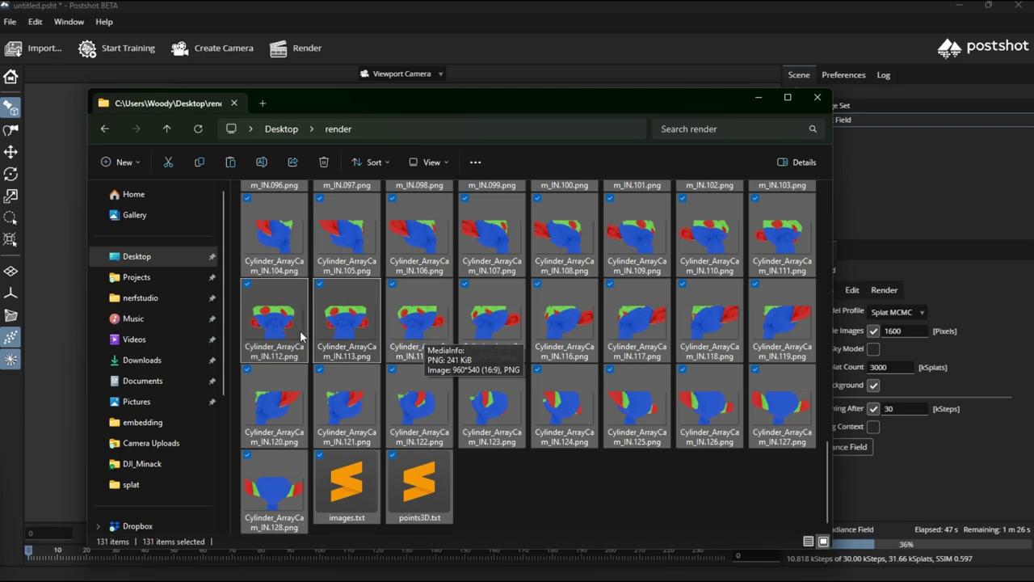
{"action": "left_click", "coordinate": [58, 338]}
Hide the sparse points of the white point cloud project and start training its radiance field
{"action": "left_click_drag", "start_coordinate": [441, 344], "coordinate": [485, 345]}
{"action": "left_click_drag", "start_coordinate": [377, 283], "coordinate": [411, 317]}
{"action": "left_click", "coordinate": [11, 339]}
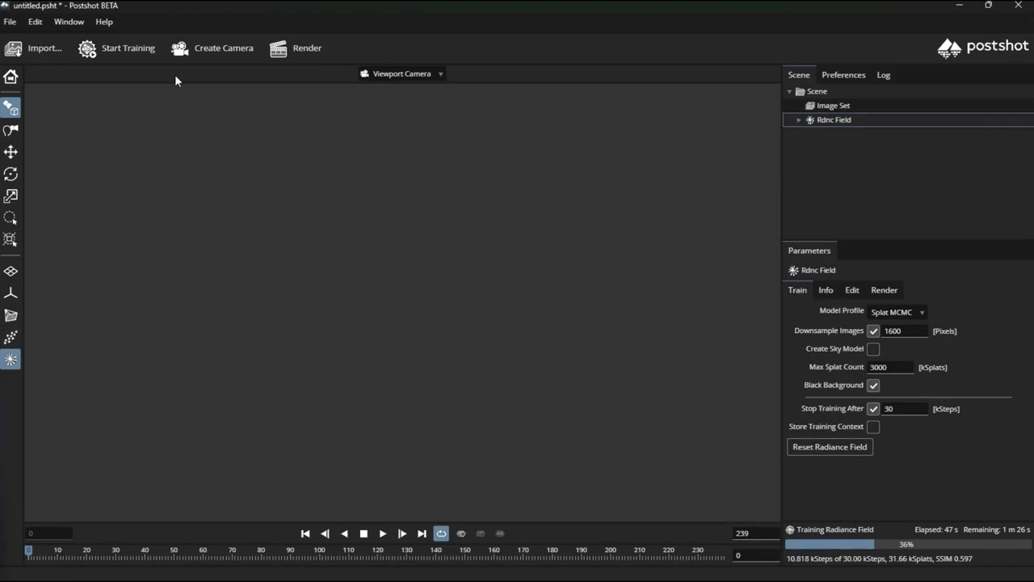
{"action": "left_click", "coordinate": [128, 49]}
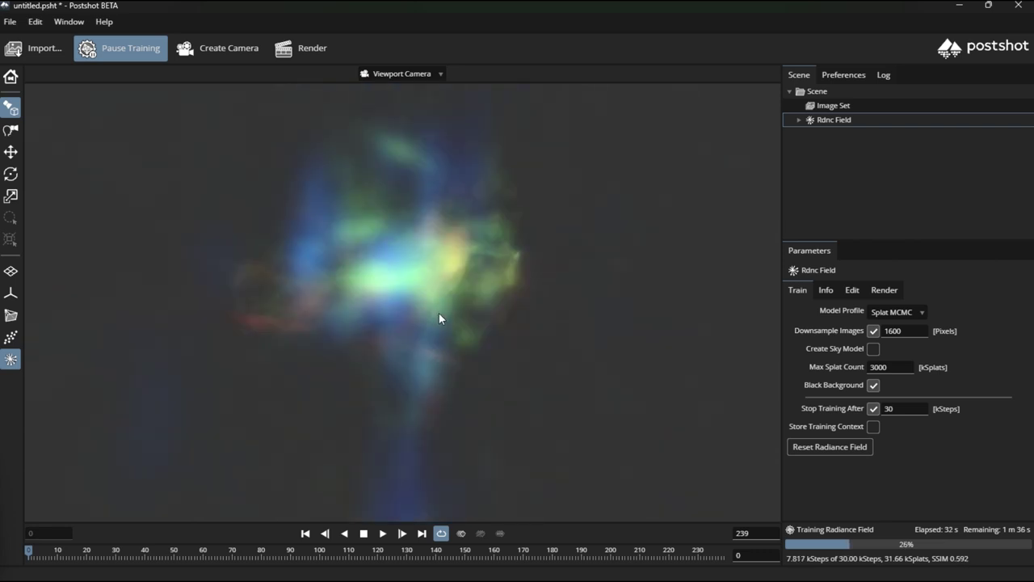
Reset the radiance field to restart its training from scratch, and pause the training after a short run
{"action": "left_click", "coordinate": [832, 449]}
{"action": "left_click", "coordinate": [852, 454]}
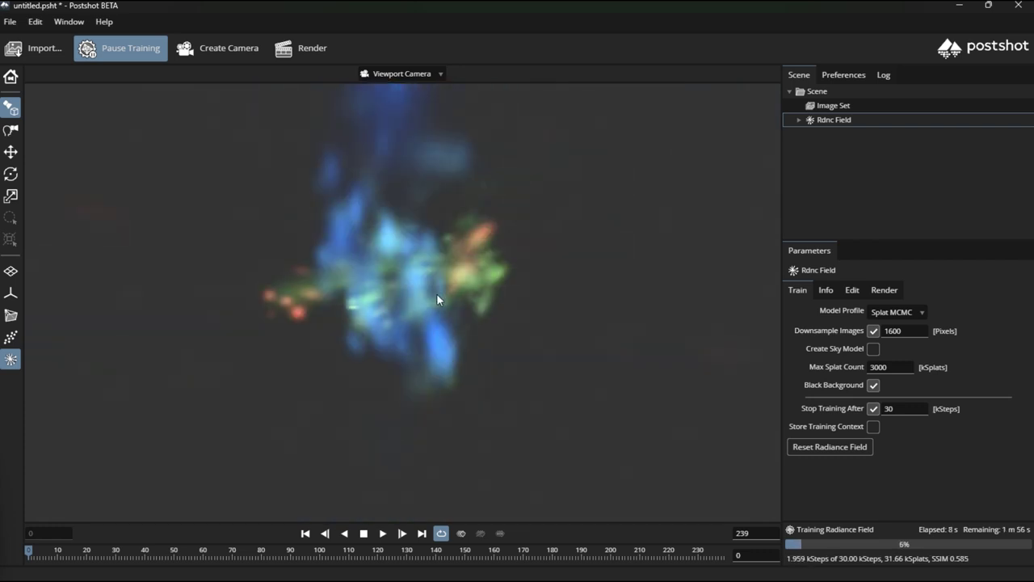
{"action": "left_click", "coordinate": [114, 51]}
Switch to the project window with the coloured point cloud, hide its sparse points and start training the radiance field
{"action": "mouse_move", "coordinate": [694, 573]}
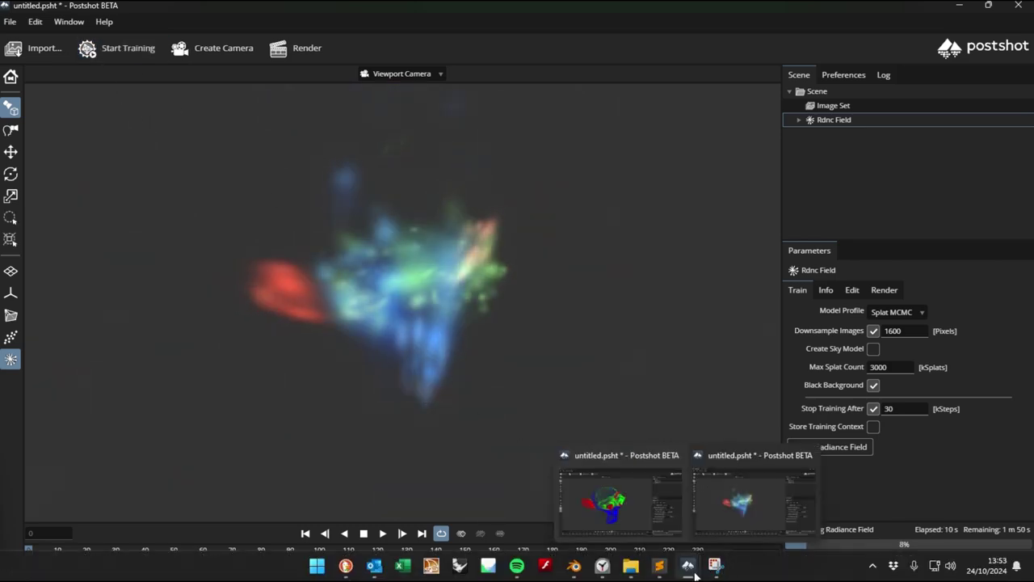
{"action": "left_click", "coordinate": [615, 504]}
{"action": "left_click_drag", "start_coordinate": [390, 315], "coordinate": [368, 310]}
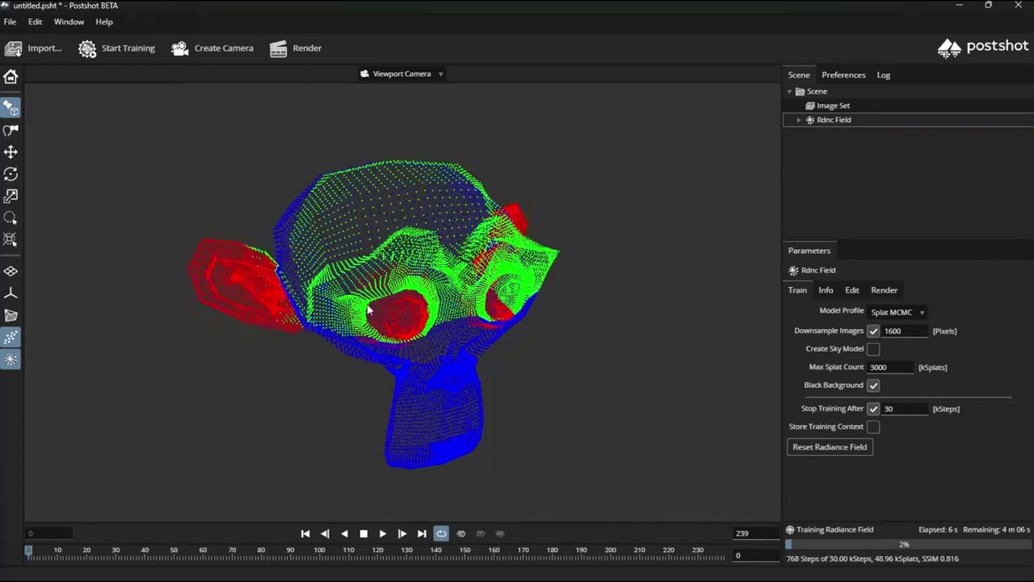
{"action": "left_click", "coordinate": [7, 341]}
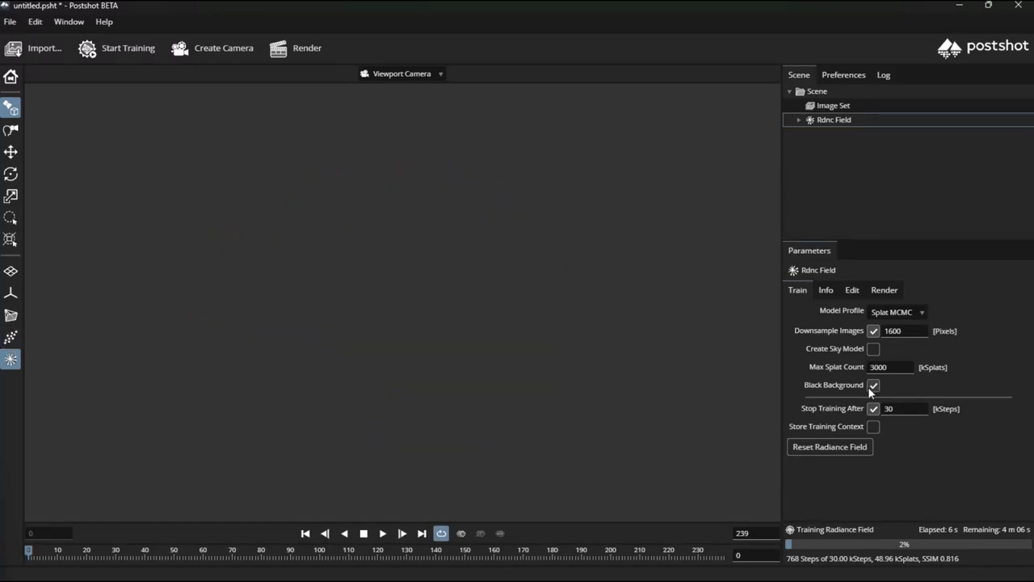
{"action": "left_click", "coordinate": [125, 51]}
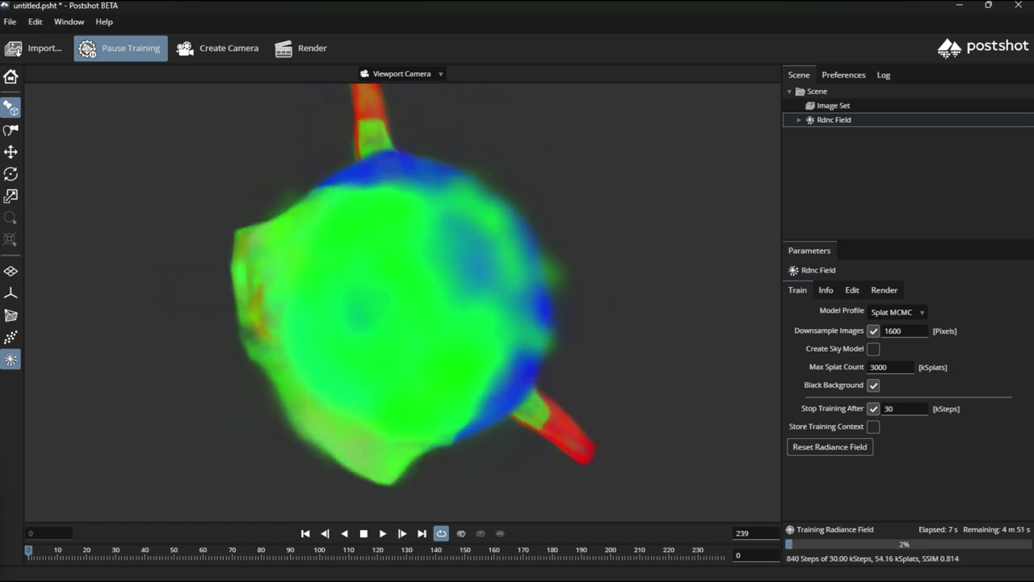
Check the coloured project's splats from several angles while training, and reset the radiance field to restart from its points
{"action": "left_click_drag", "start_coordinate": [453, 469], "coordinate": [605, 338]}
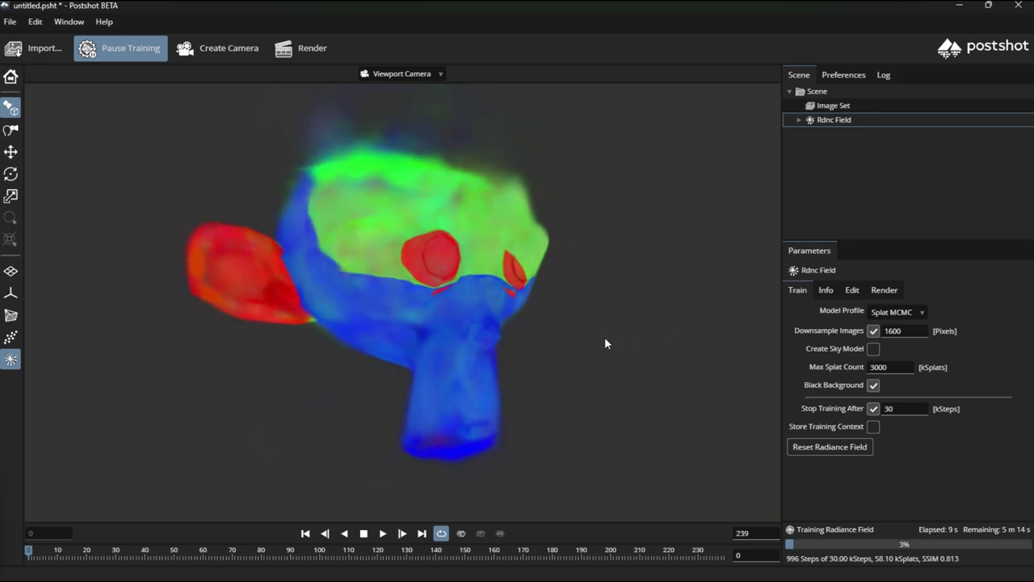
{"action": "left_click_drag", "start_coordinate": [436, 265], "coordinate": [408, 270]}
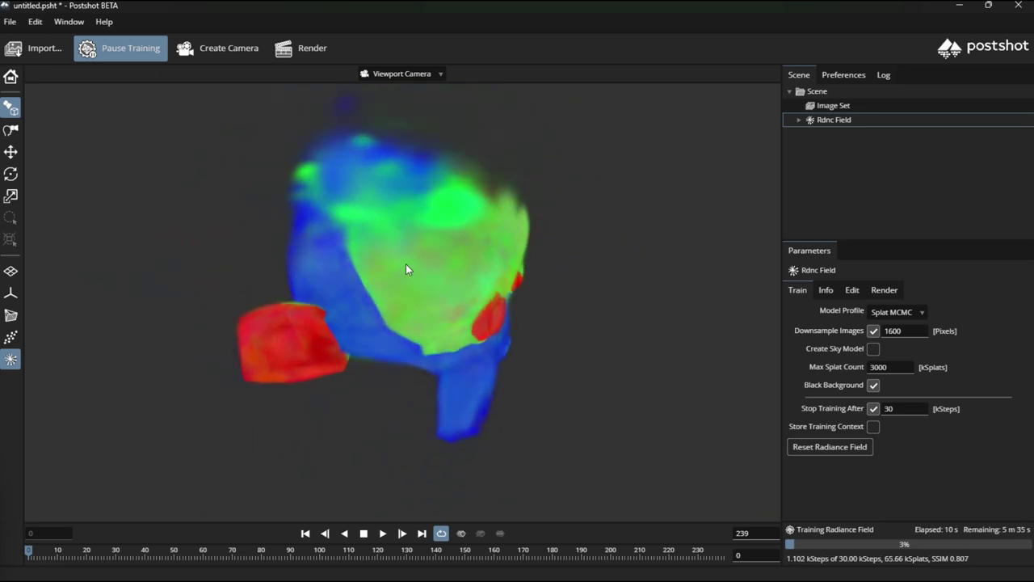
{"action": "left_click", "coordinate": [815, 447]}
{"action": "left_click", "coordinate": [839, 454]}
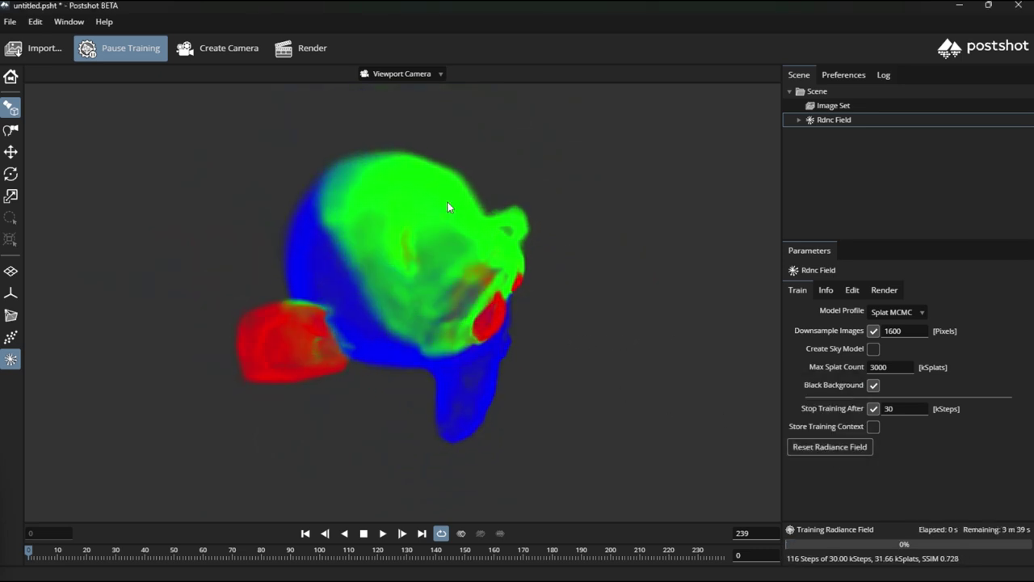
{"action": "left_click_drag", "start_coordinate": [449, 207], "coordinate": [332, 357]}
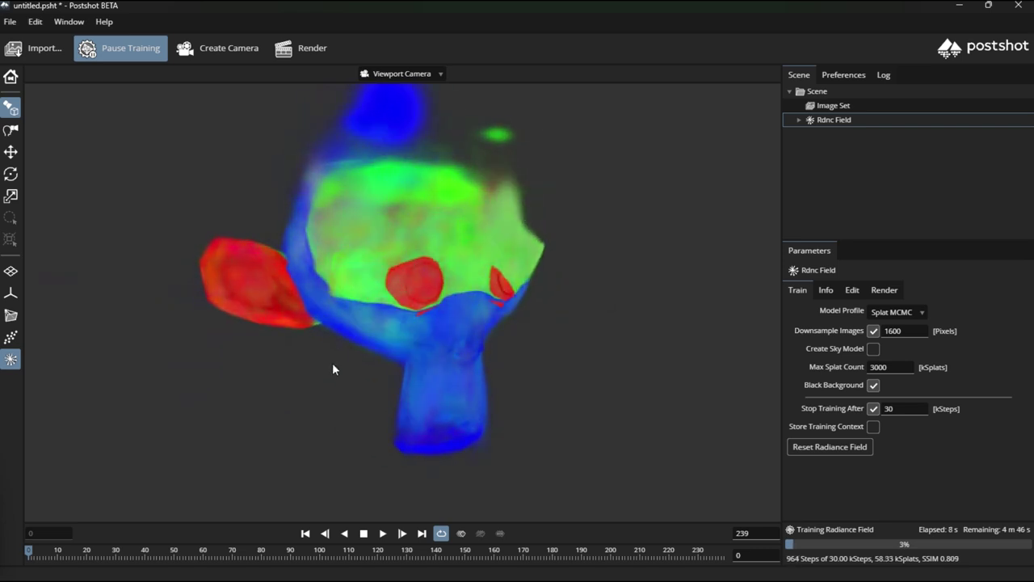
Compare the training splats with the sparse points shown and hidden, and examine the monkey's face from different angles and close up
{"action": "left_click", "coordinate": [11, 338]}
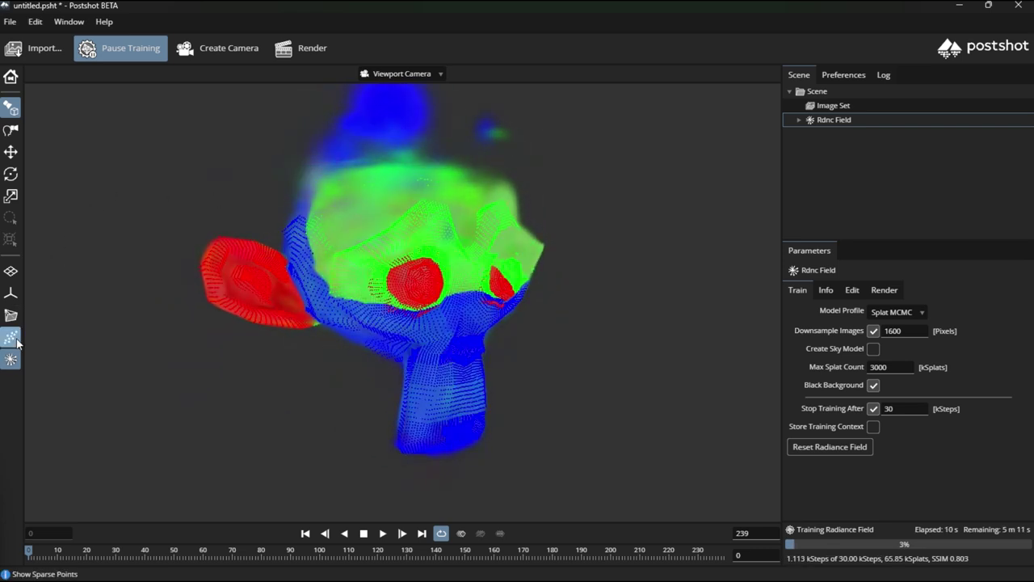
{"action": "left_click", "coordinate": [11, 338]}
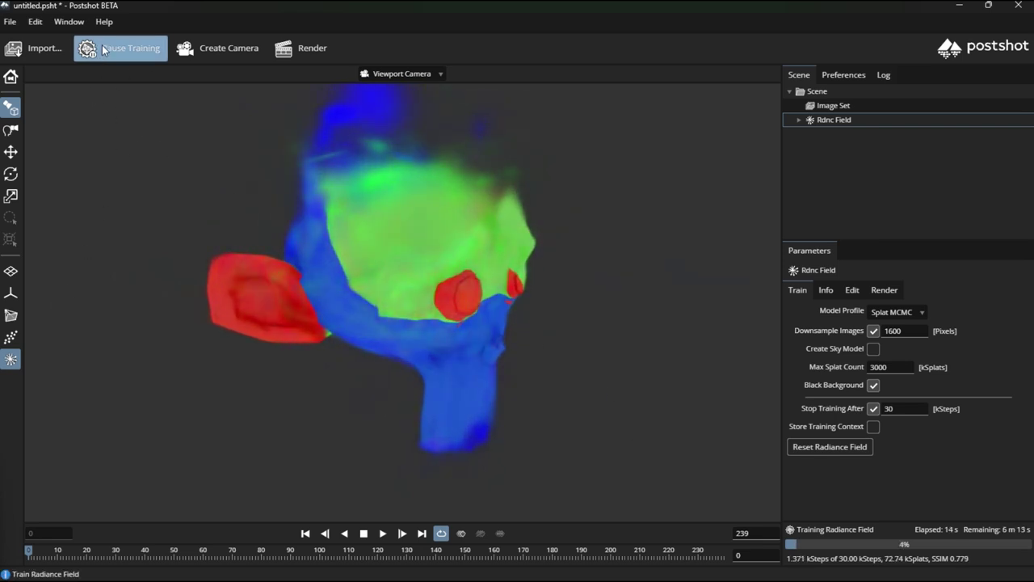
{"action": "left_click_drag", "start_coordinate": [574, 327], "coordinate": [452, 327]}
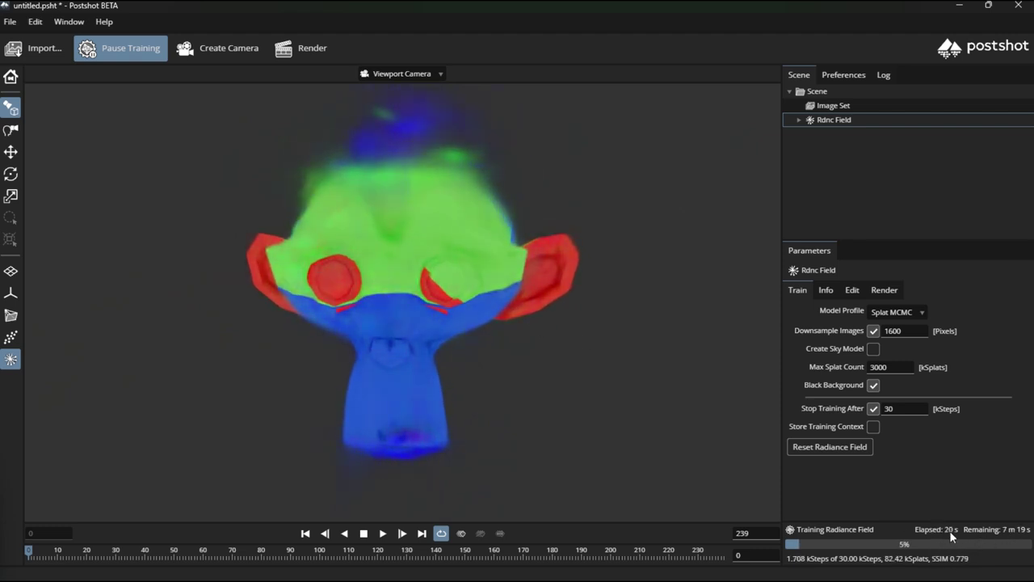
{"action": "left_click_drag", "start_coordinate": [348, 295], "coordinate": [426, 334]}
{"action": "scroll", "coordinate": [427, 335], "scroll_direction": "up", "scroll_amount": 6}
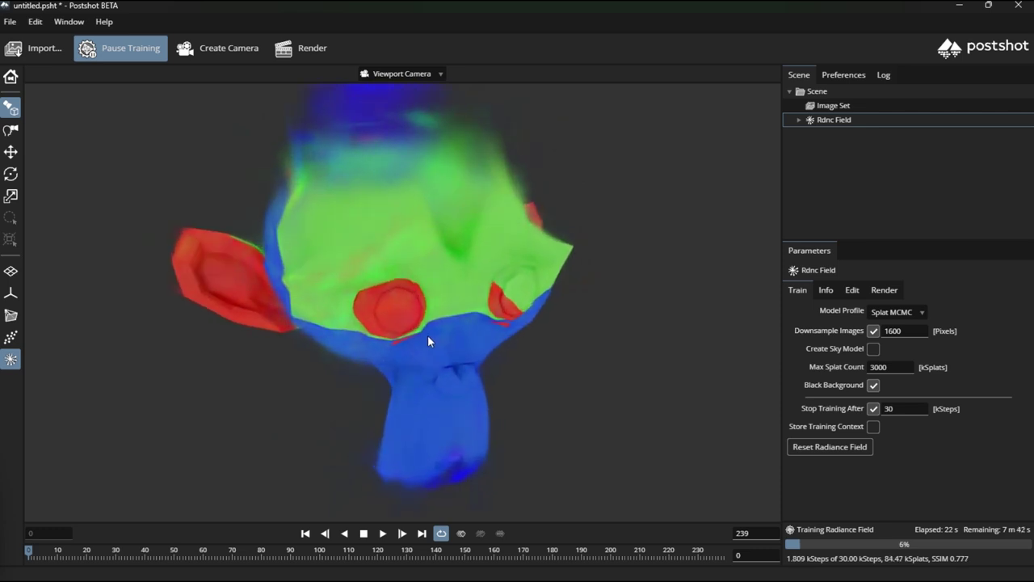
{"action": "left_click_drag", "start_coordinate": [573, 287], "coordinate": [556, 261]}
{"action": "left_click_drag", "start_coordinate": [334, 273], "coordinate": [469, 348]}
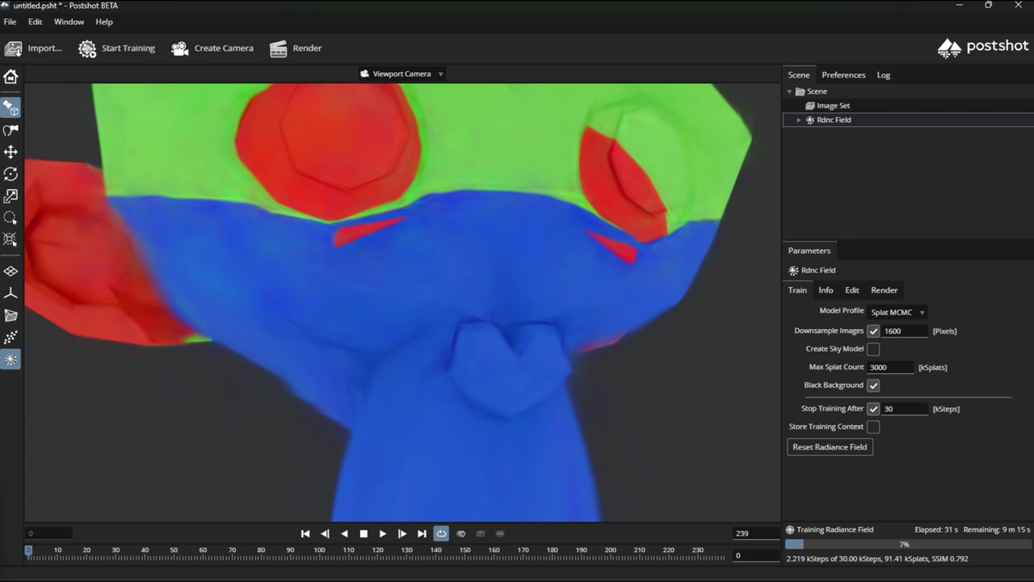
Switch back to the project window with the uncoloured point cloud and reset its radiance field for another training run
{"action": "mouse_move", "coordinate": [687, 566]}
{"action": "left_click", "coordinate": [725, 503]}
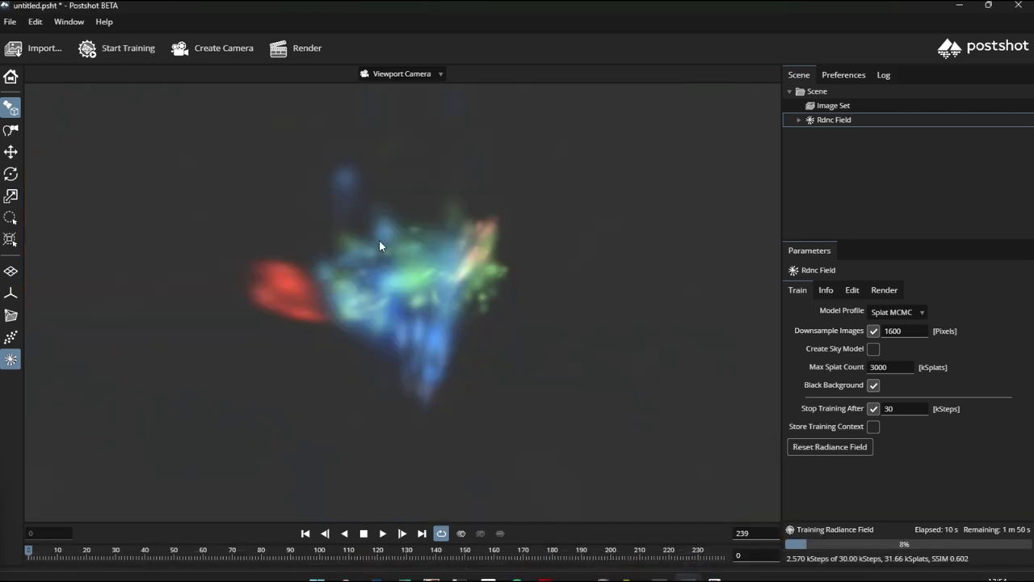
{"action": "left_click", "coordinate": [832, 449]}
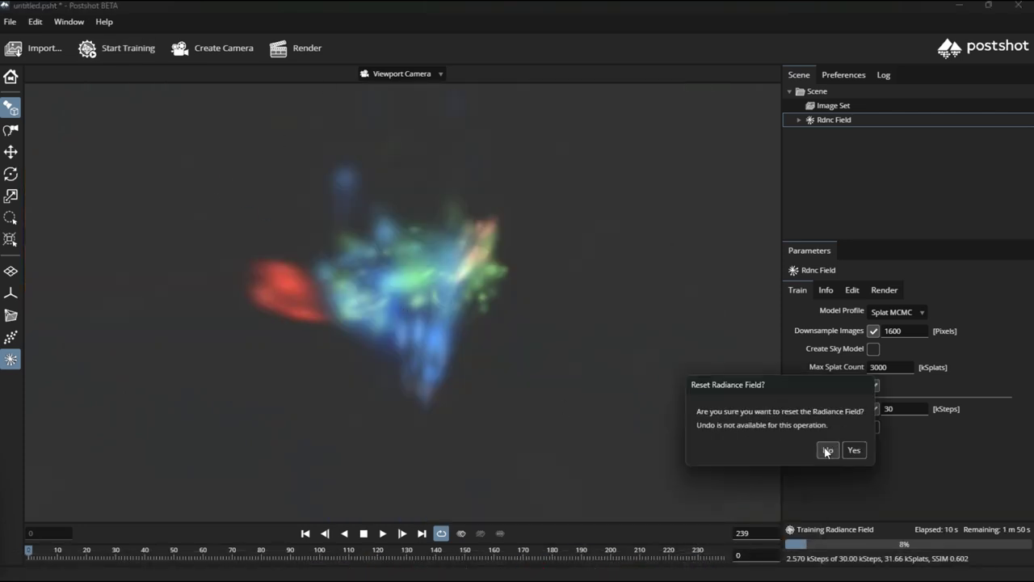
{"action": "left_click", "coordinate": [855, 451]}
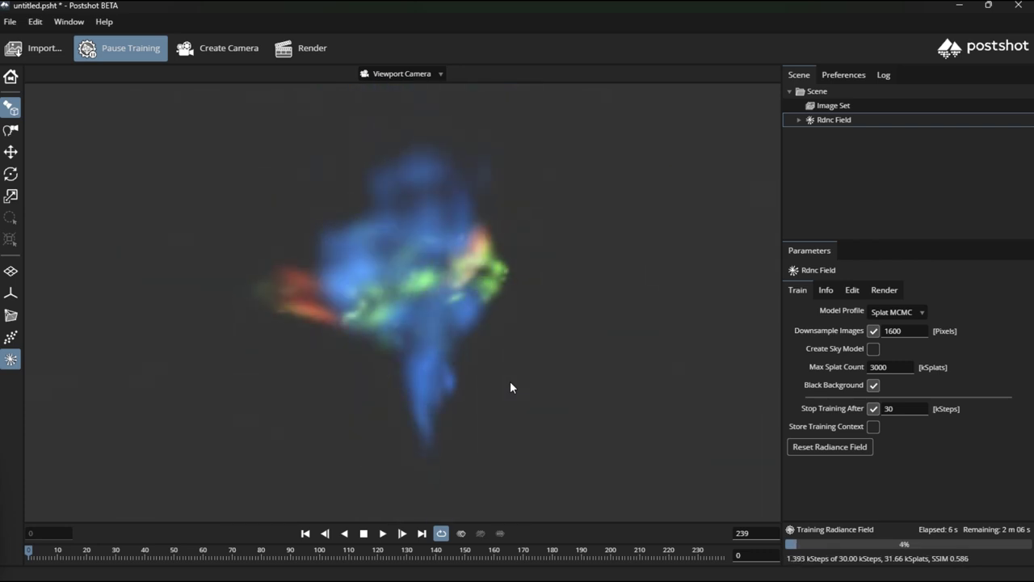
Pause the running training and clear the radiance field once more
{"action": "left_click", "coordinate": [122, 48]}
{"action": "left_click", "coordinate": [814, 449]}
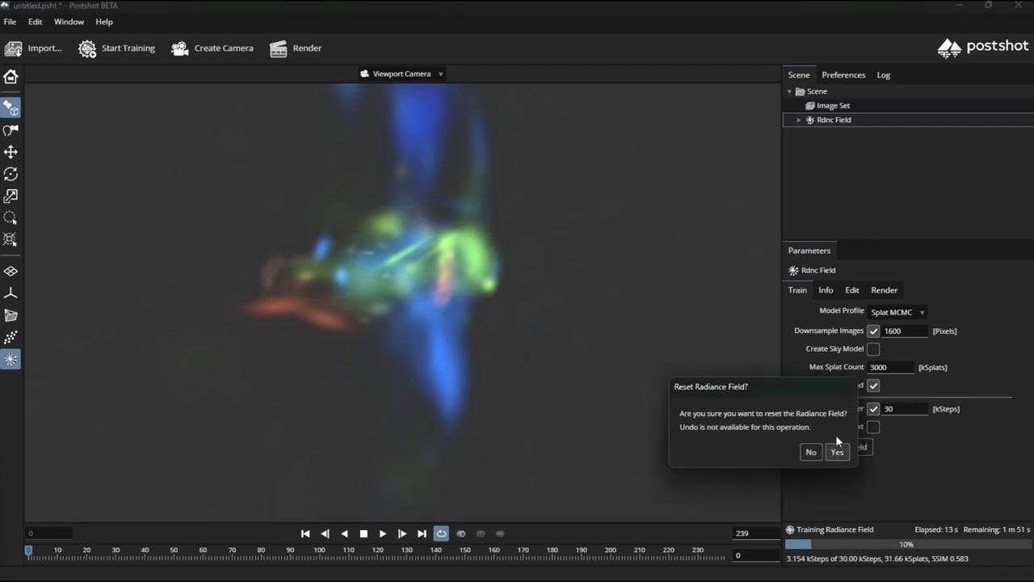
{"action": "left_click", "coordinate": [838, 453]}
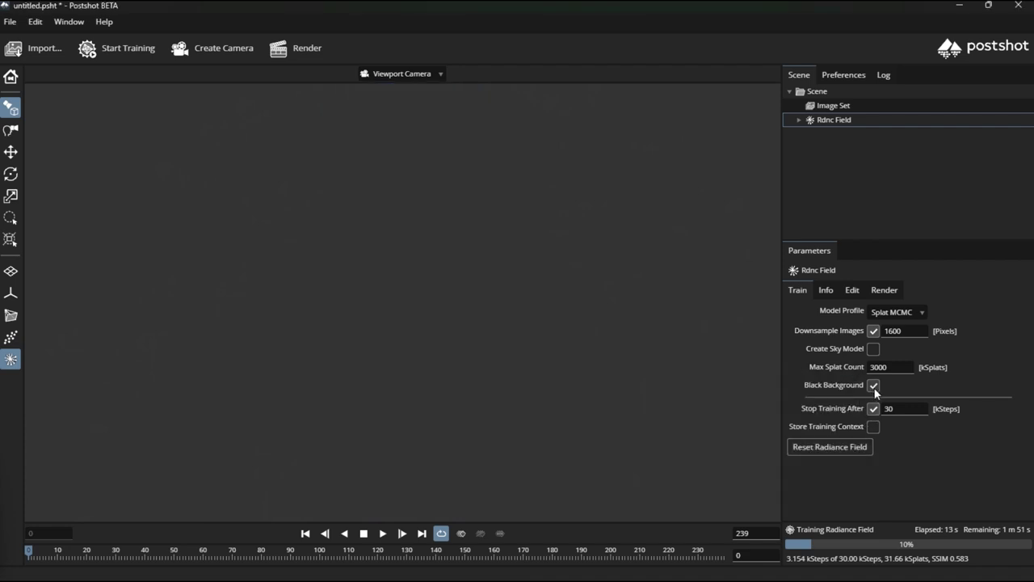
Turn off Black Background, restart training with the sparse points hidden, and check the forming monkey head from several angles
{"action": "left_click", "coordinate": [11, 339]}
{"action": "left_click", "coordinate": [10, 339]}
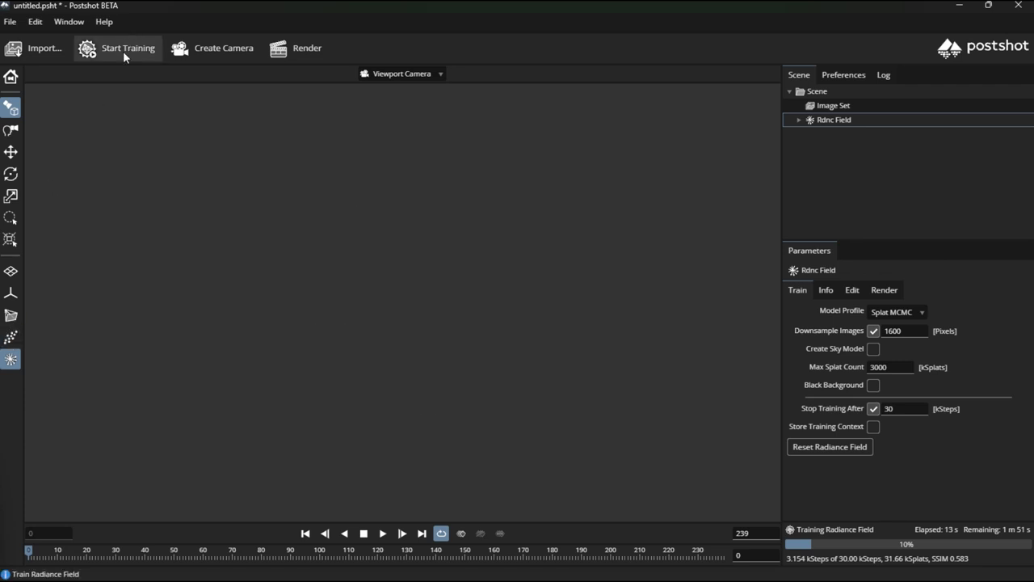
{"action": "left_click", "coordinate": [122, 50]}
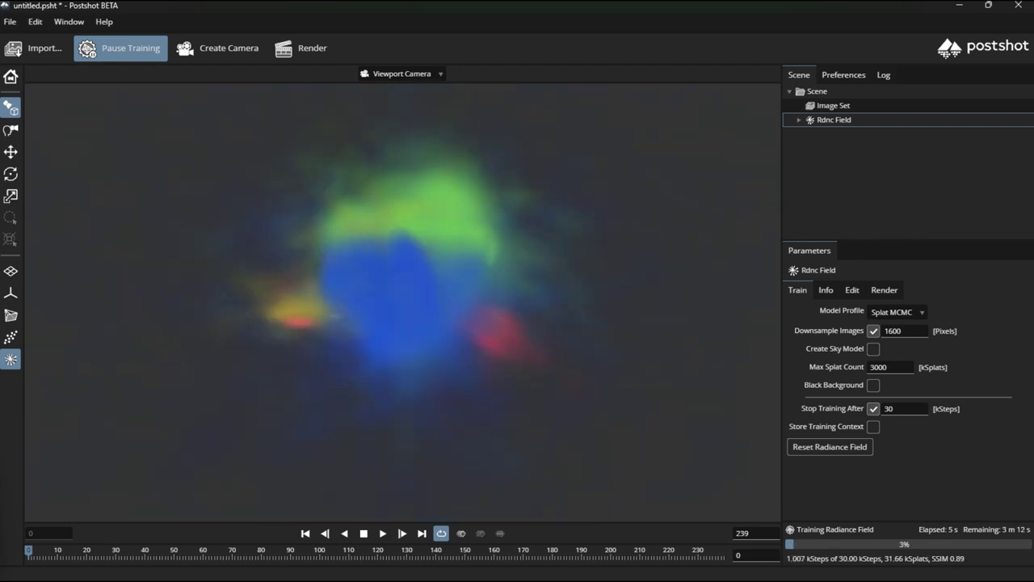
{"action": "left_click_drag", "start_coordinate": [324, 307], "coordinate": [504, 345]}
{"action": "left_click_drag", "start_coordinate": [548, 304], "coordinate": [517, 305]}
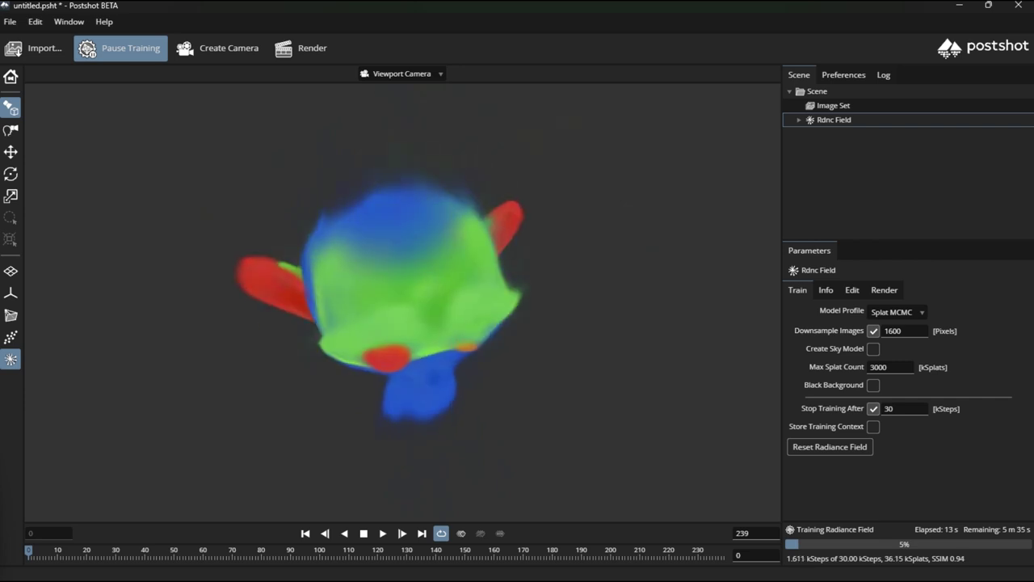